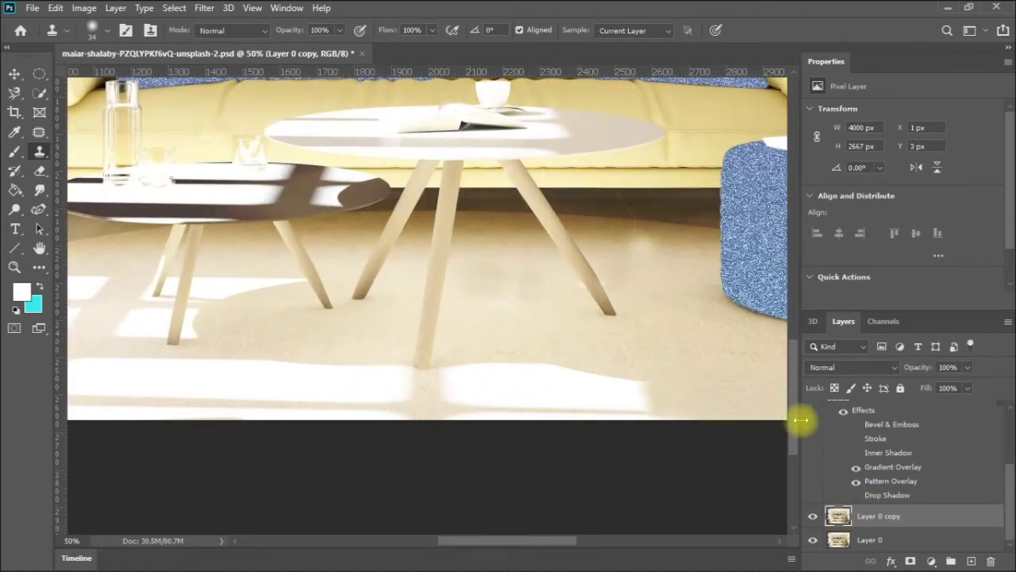
- Remove the white cup behind the book on the round table by cloning sofa fabric over it with a 111 px brush
scroll(793, 395, "up", 3)
scroll(792, 395, "up", 3)
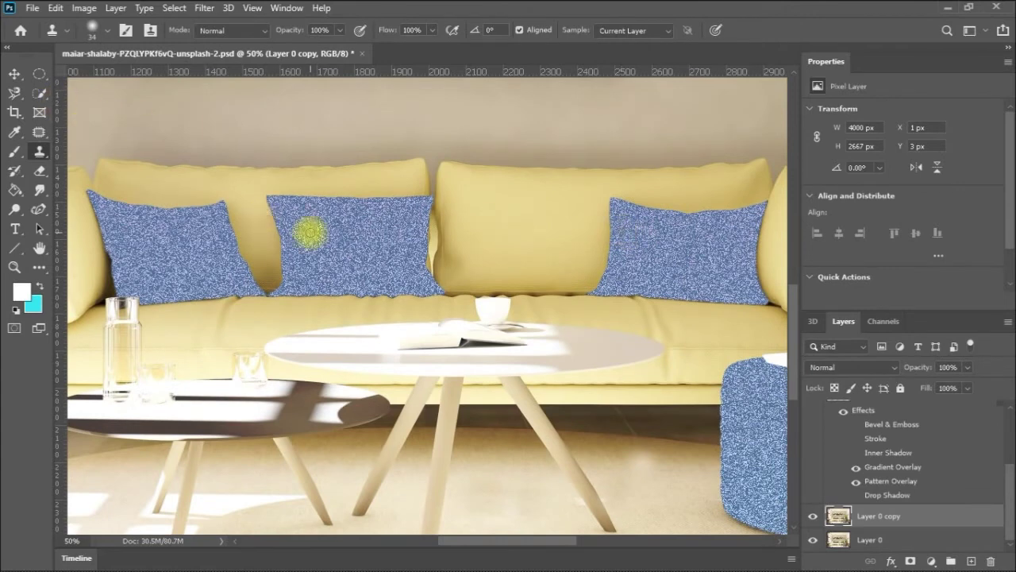
left_click(101, 29)
left_click_drag(99, 78, 133, 82)
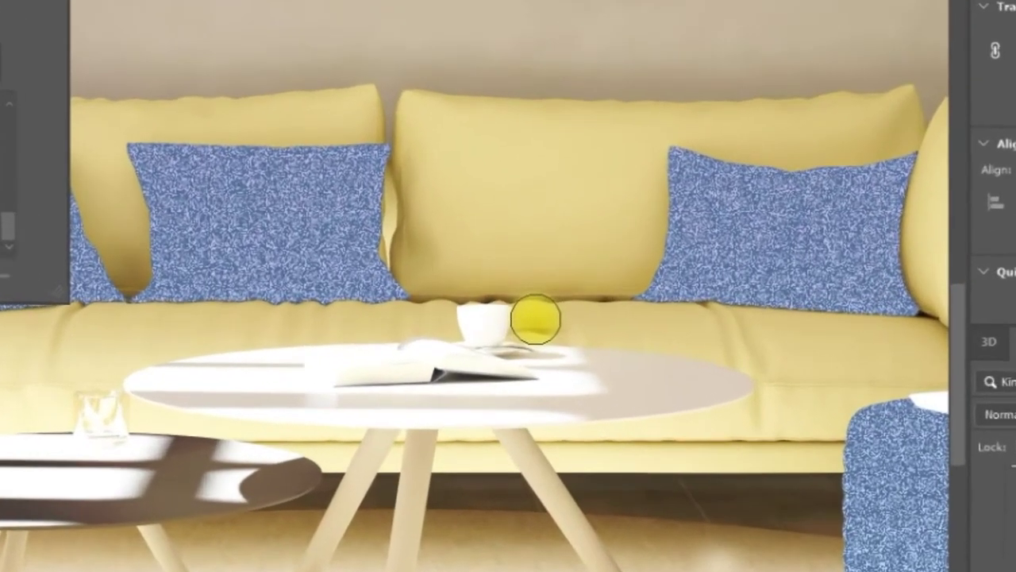
left_click(525, 307, "alt")
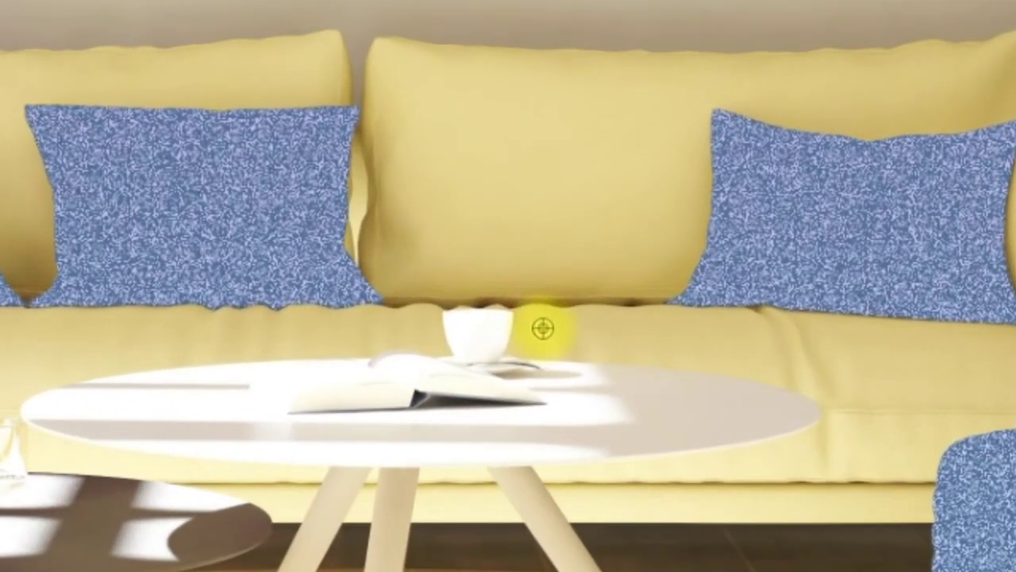
left_click(506, 325, "alt")
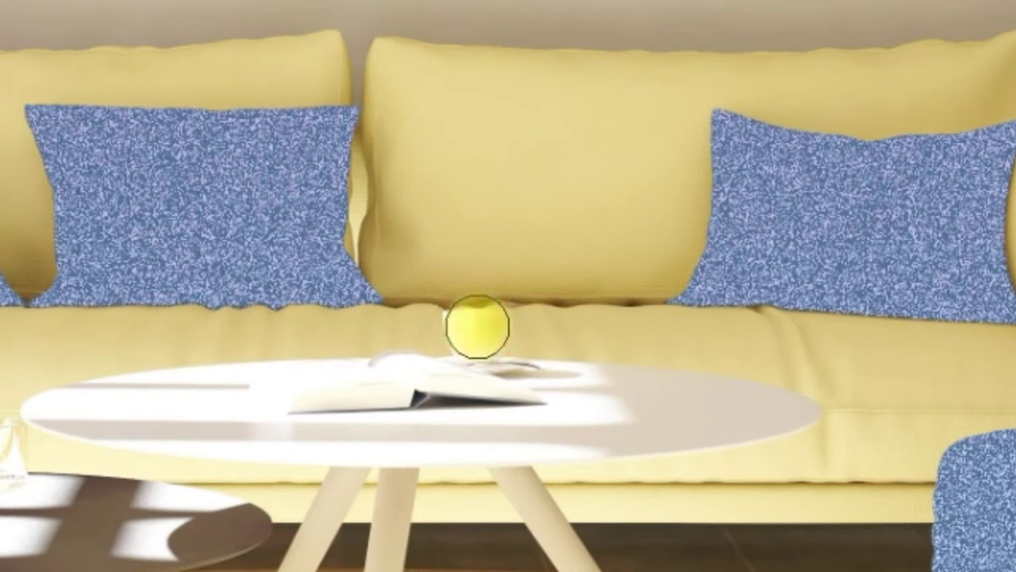
left_click(469, 320, "alt")
left_click(456, 324)
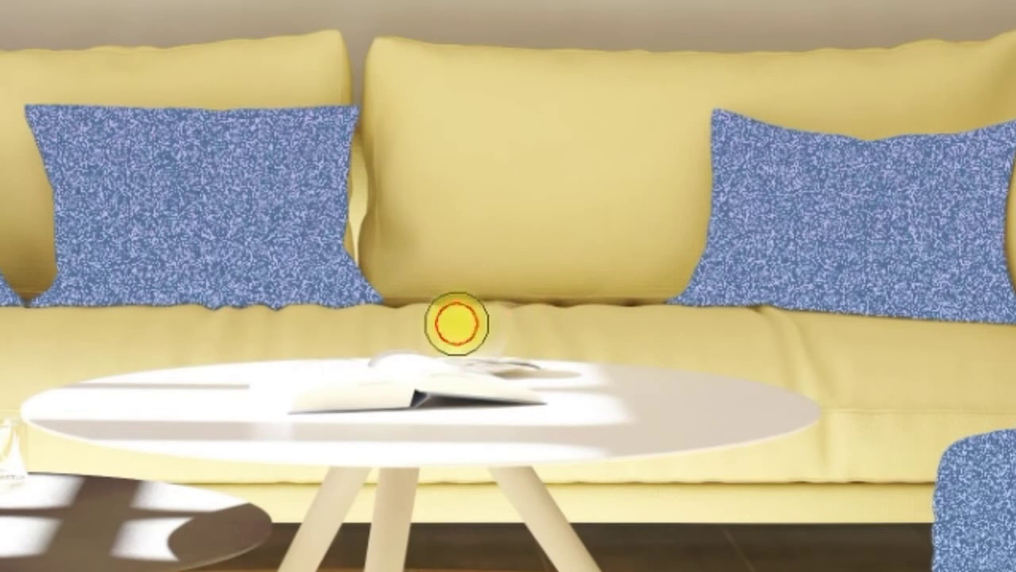
left_click(492, 339)
left_click(503, 336)
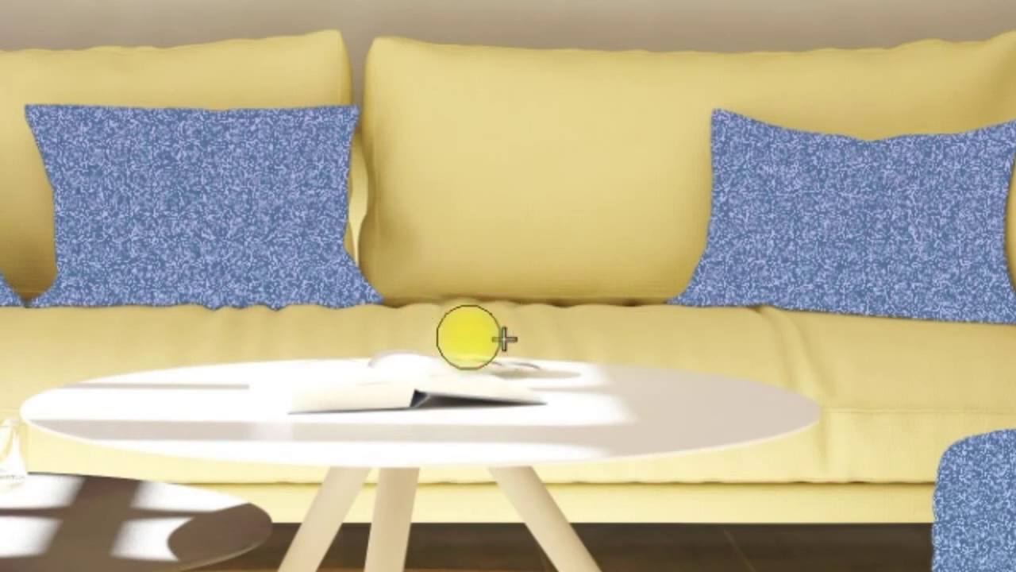
left_click(455, 326)
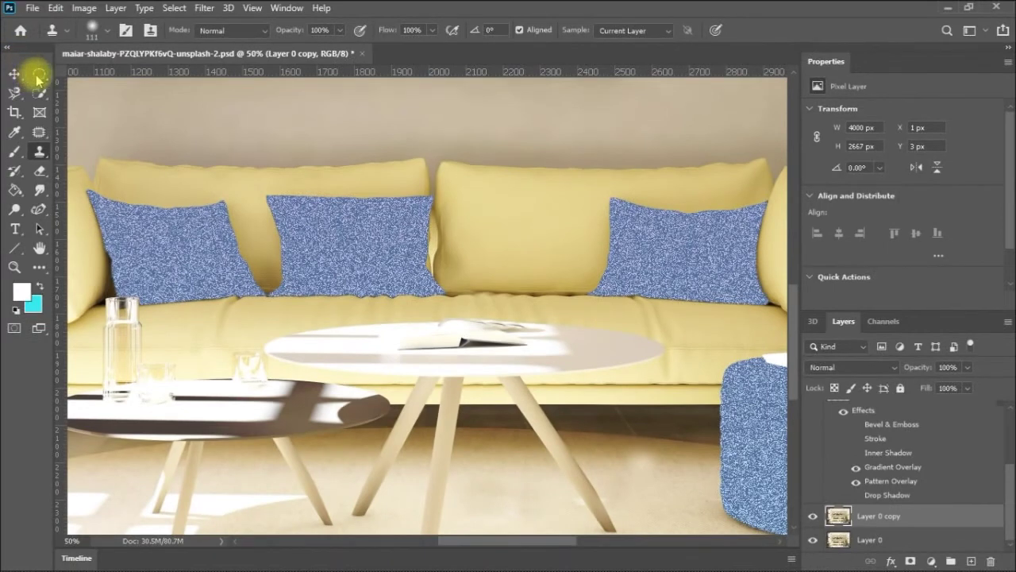
- Define a rectangular area of about 146 × 73 px from the evenly shaded part of the round tabletop as a pattern named wood4, and deselect
left_click(38, 76)
right_click(38, 75)
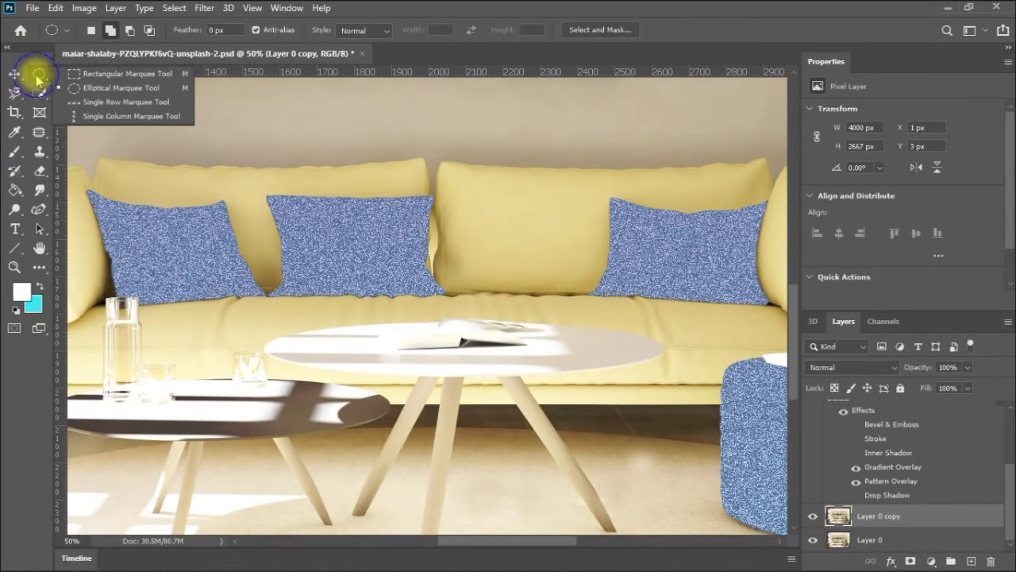
left_click(76, 73)
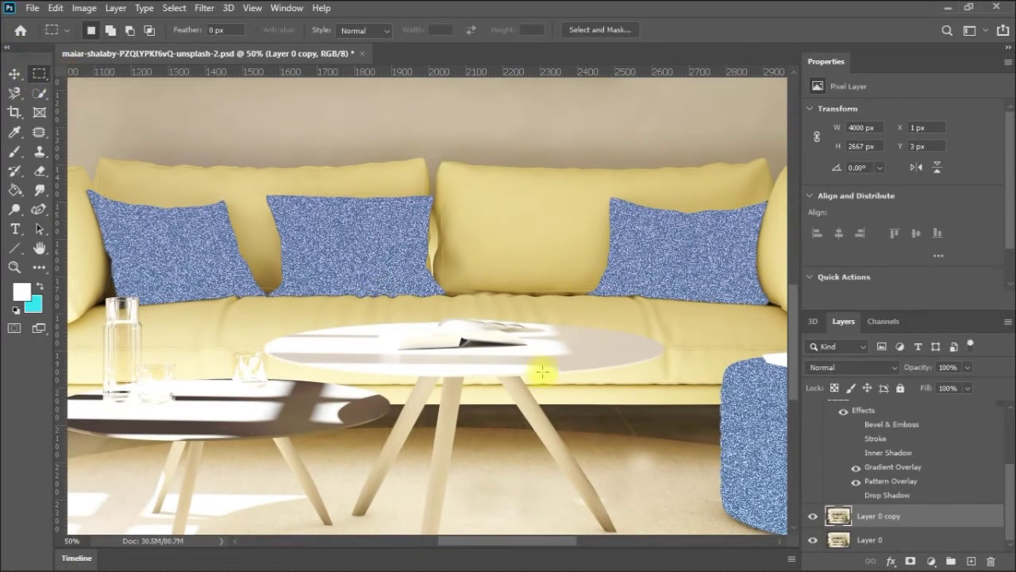
left_click_drag(577, 335, 630, 360)
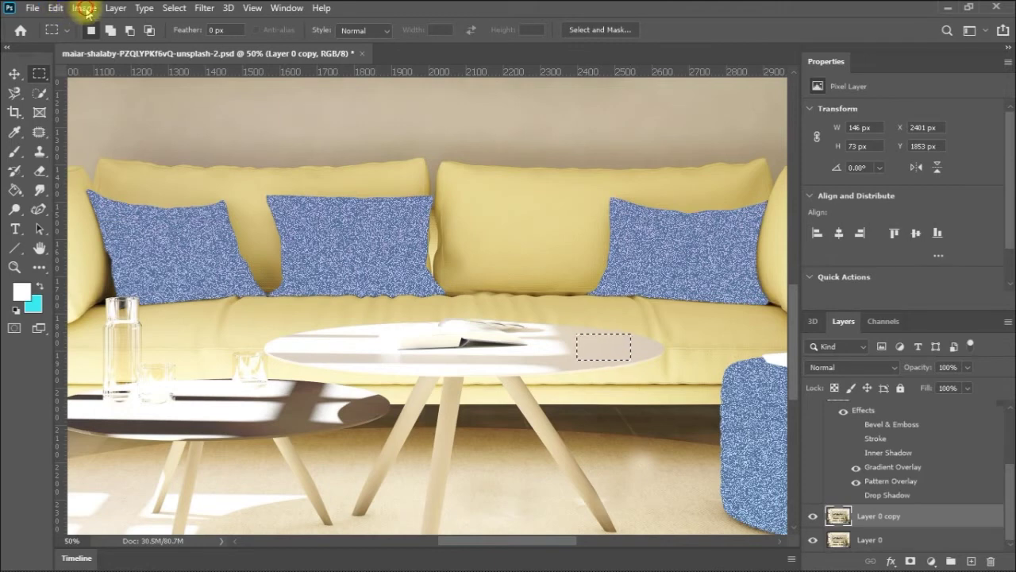
left_click(56, 8)
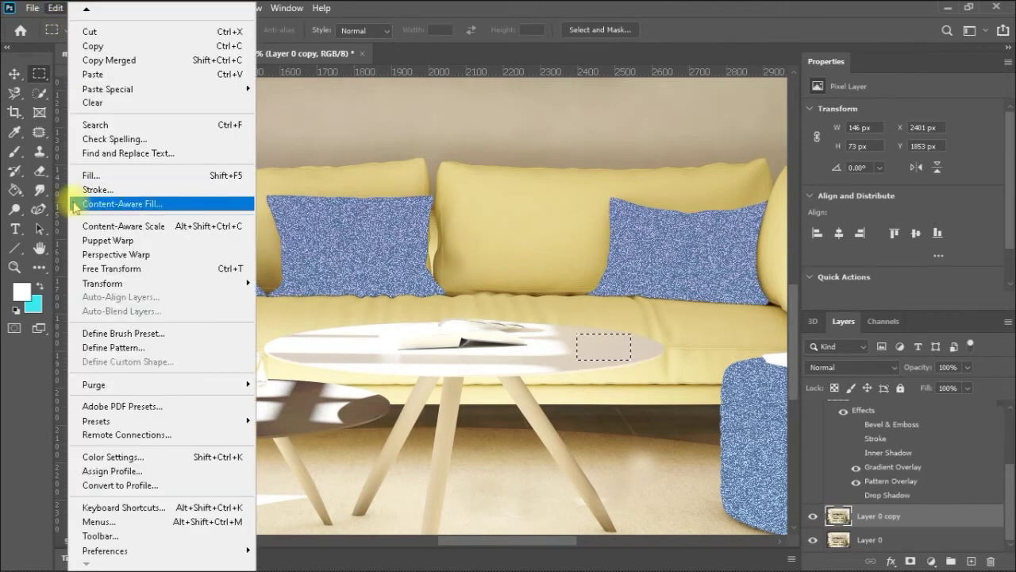
left_click(101, 349)
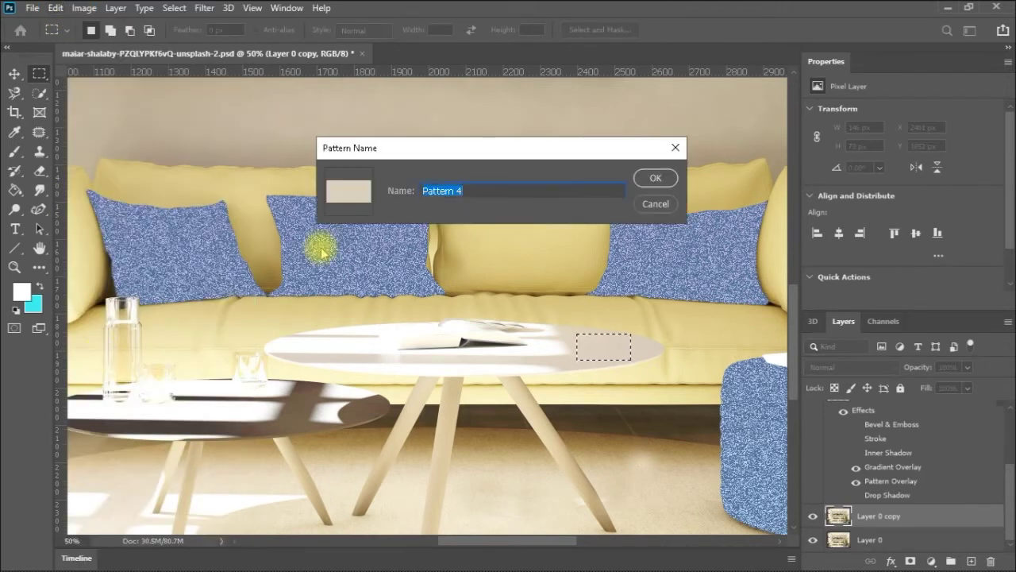
type("wood4")
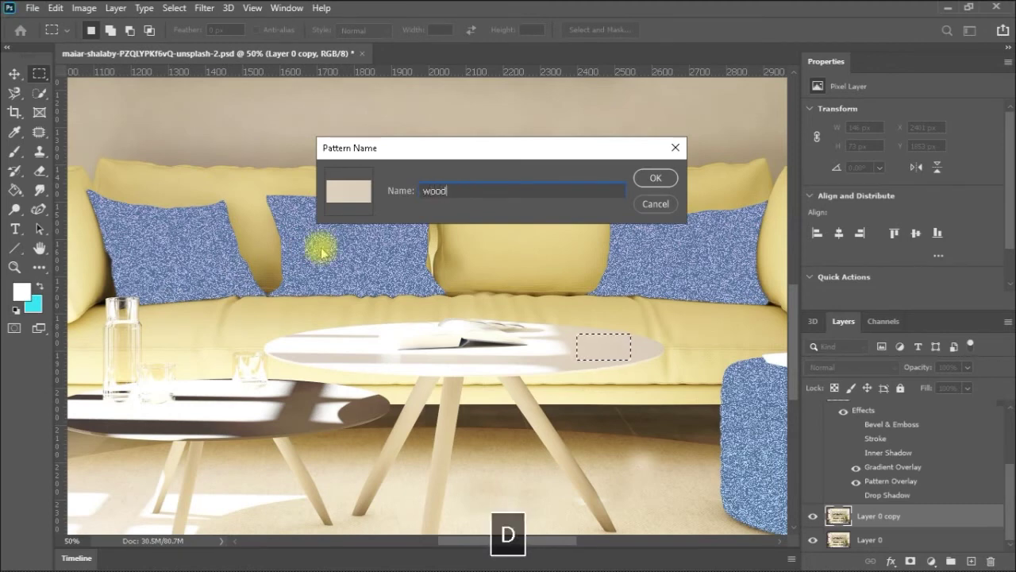
left_click(654, 179)
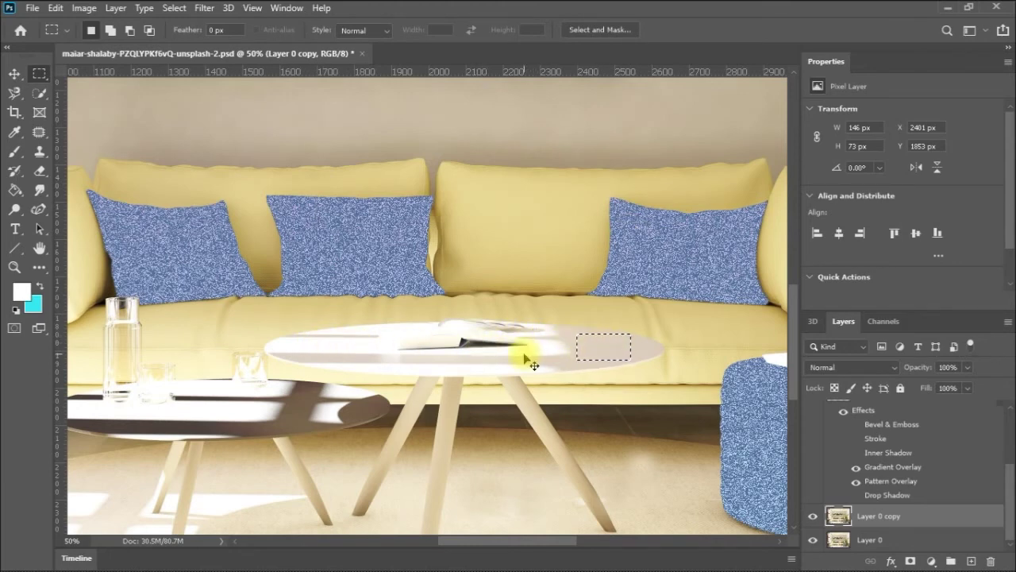
key("ctrl+d")
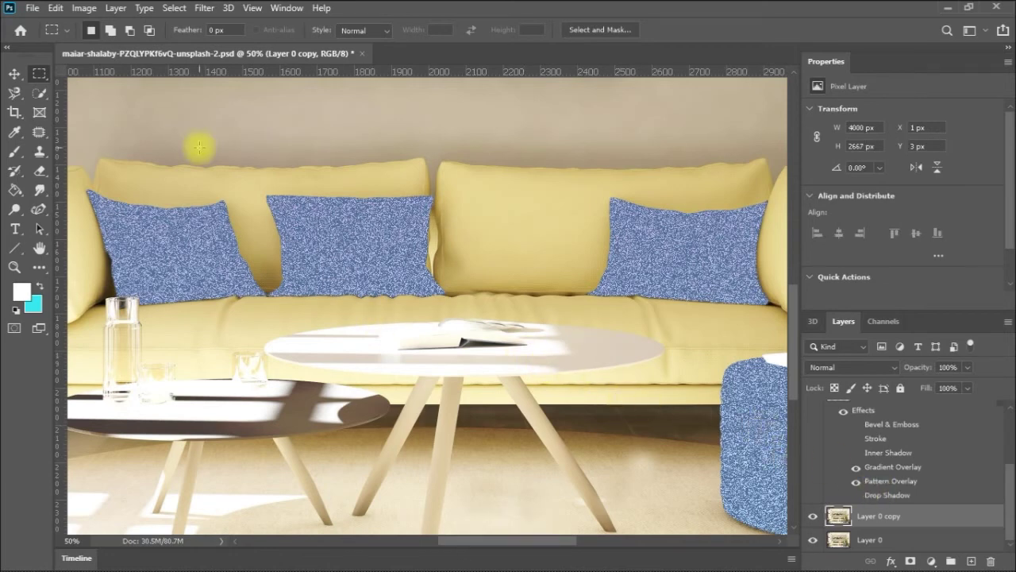
- Select the larger round tabletop with an elliptical marquee about 1072 × 153 px
key("space")
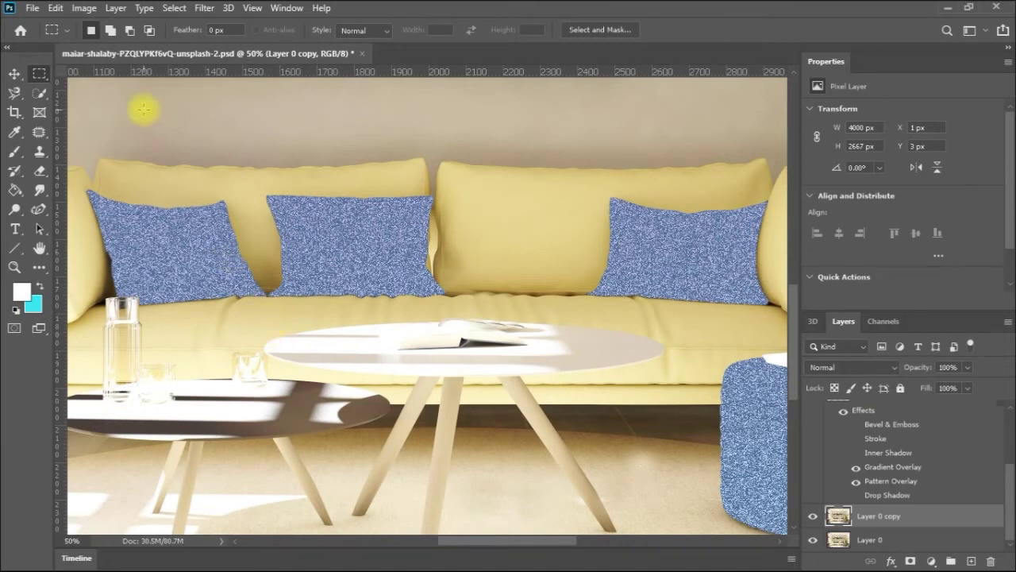
left_click(41, 75)
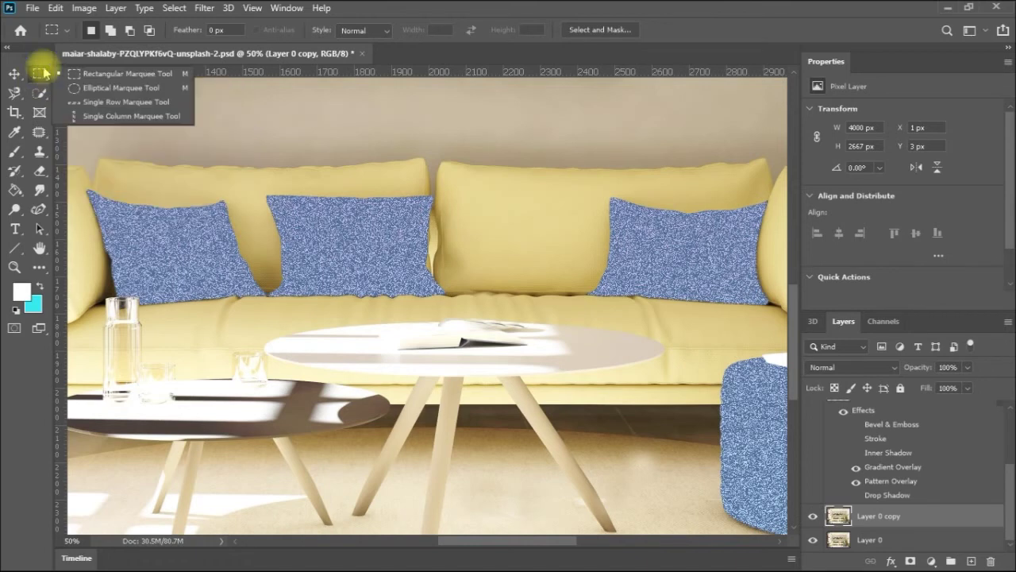
left_click(96, 89)
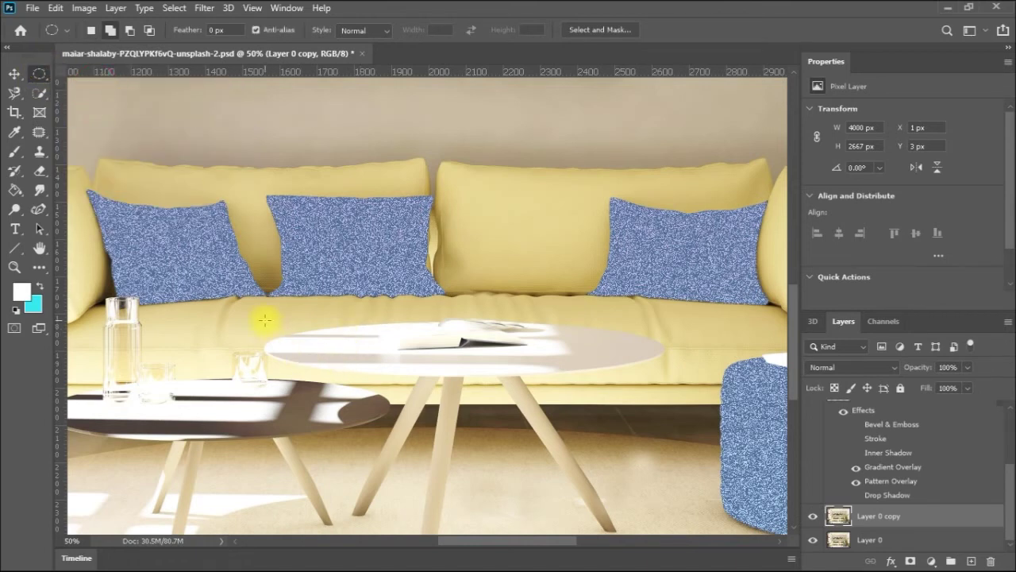
left_click_drag(266, 320, 663, 374)
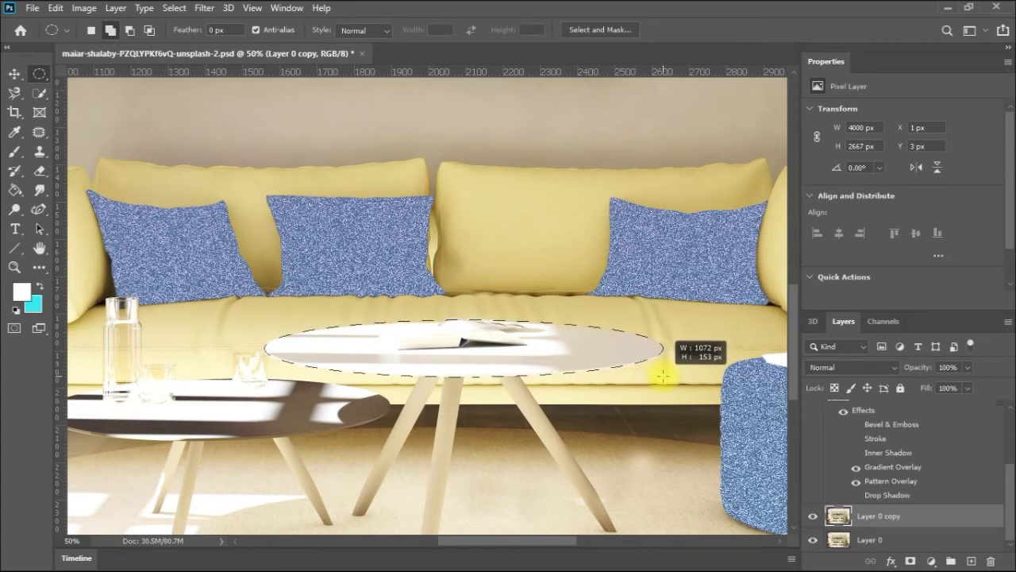
left_click_drag(663, 376, 663, 376)
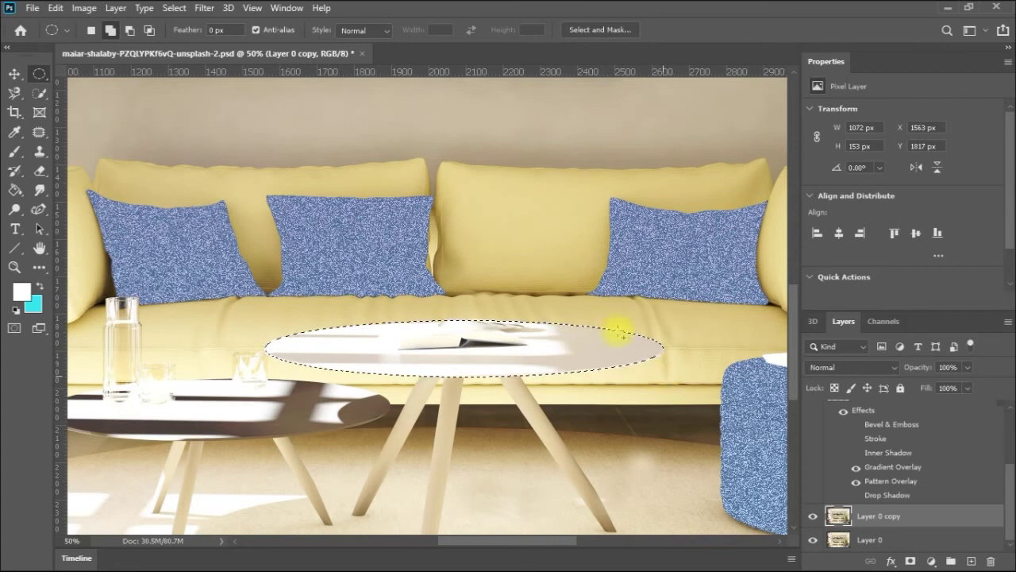
- Fill the selected tabletop with the newly defined wood pattern using the Paint Bucket tool, covering the book and light patches
left_click(15, 190)
left_click(109, 30)
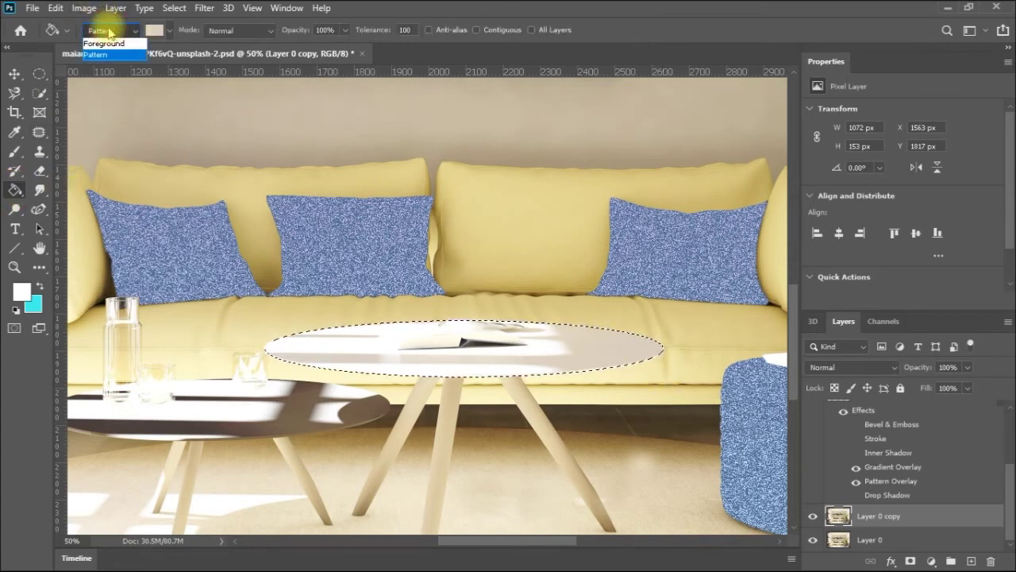
left_click(95, 54)
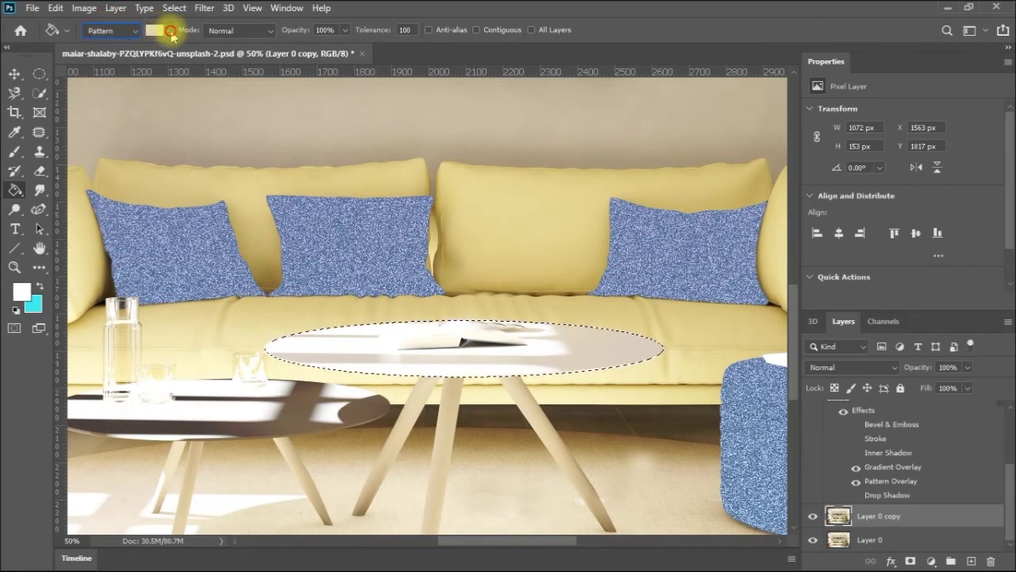
left_click(159, 30)
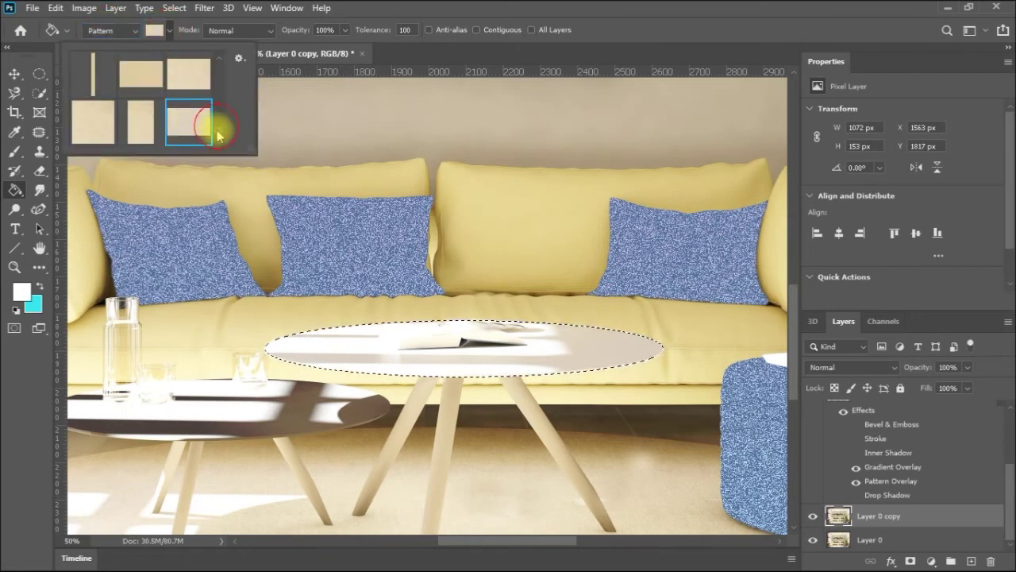
scroll(218, 133, "down", 1)
left_click(95, 122)
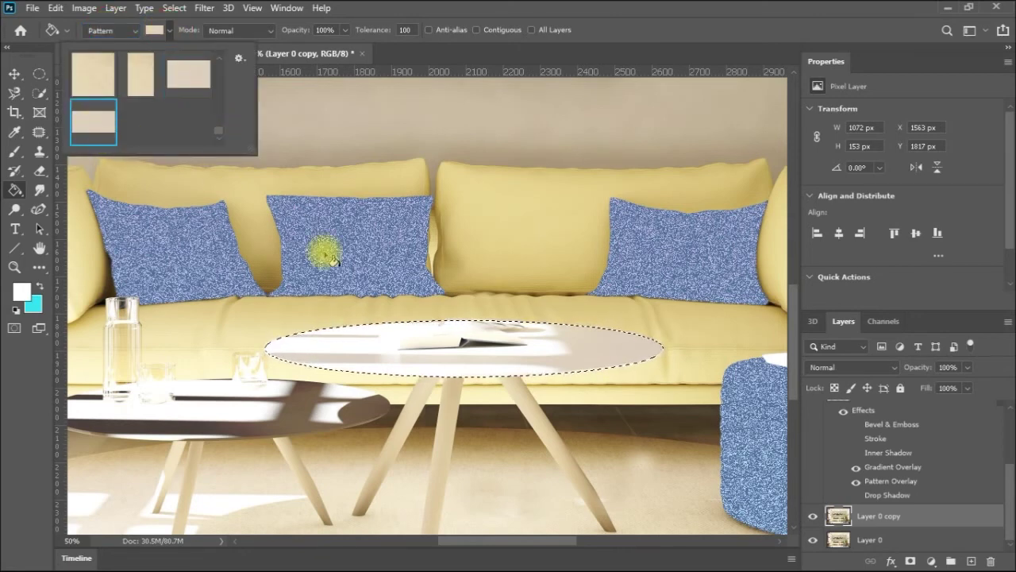
left_click(402, 349)
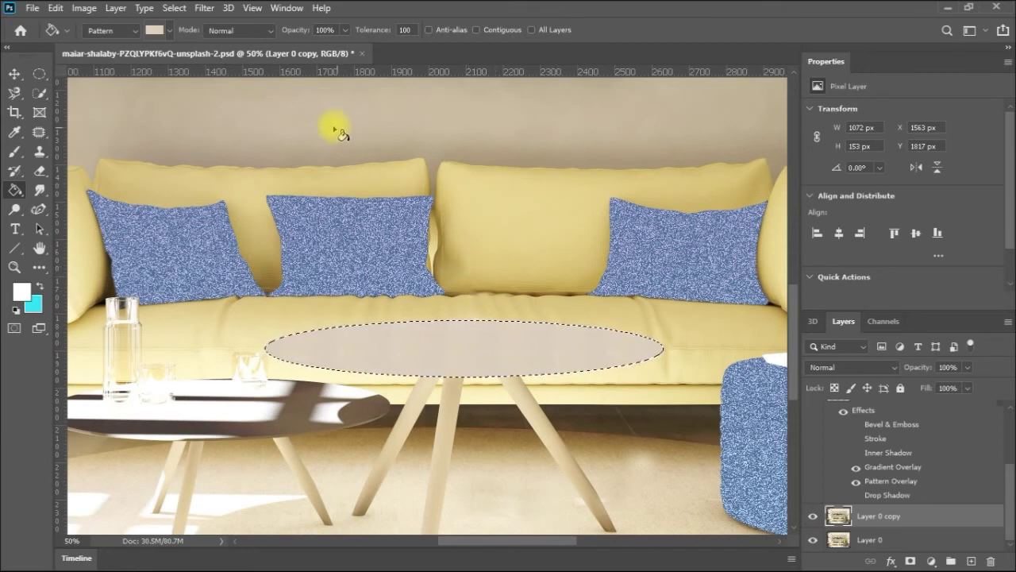
- Copy the selected pattern-filled tabletop to a new layer
left_click(116, 8)
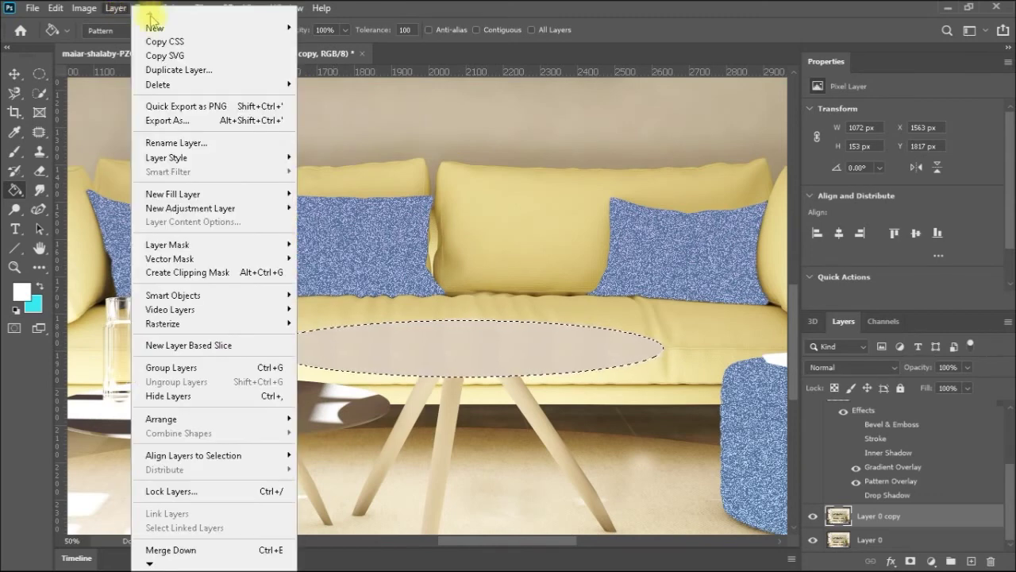
mouse_move(289, 30)
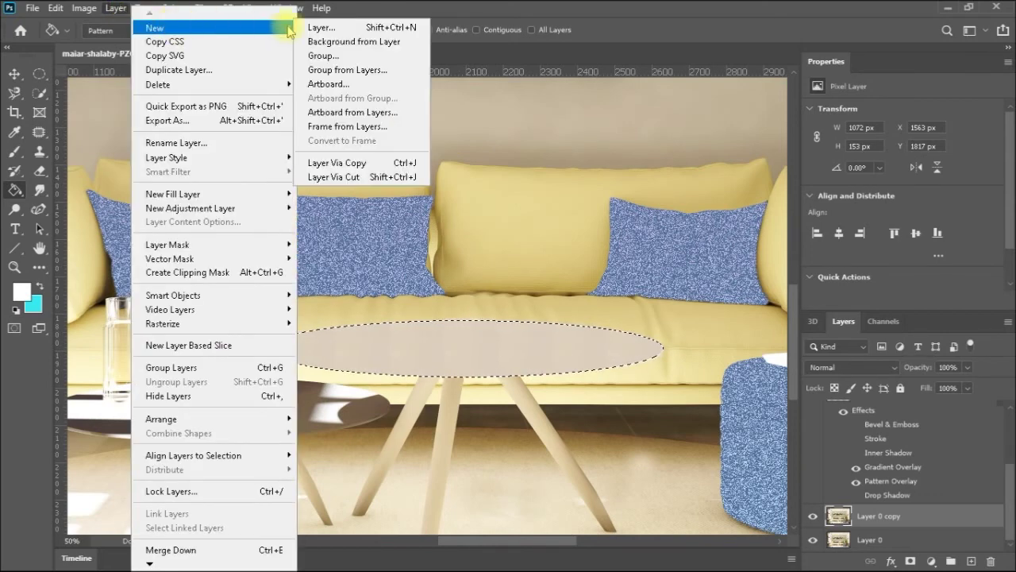
left_click(333, 163)
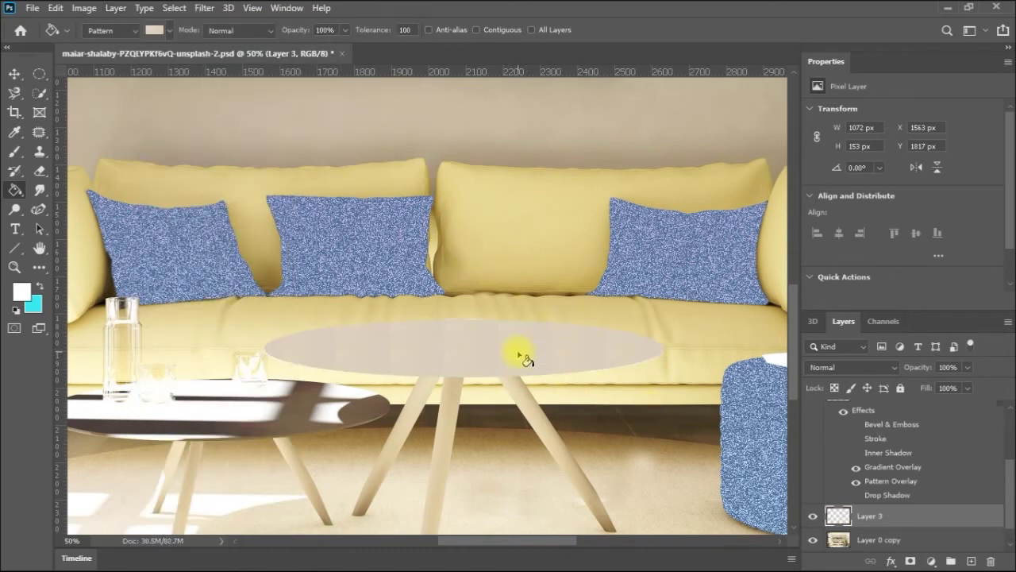
- Apply a Bevel & Emboss effect to the copied tabletop layer with a shading angle of 90°
left_click(116, 8)
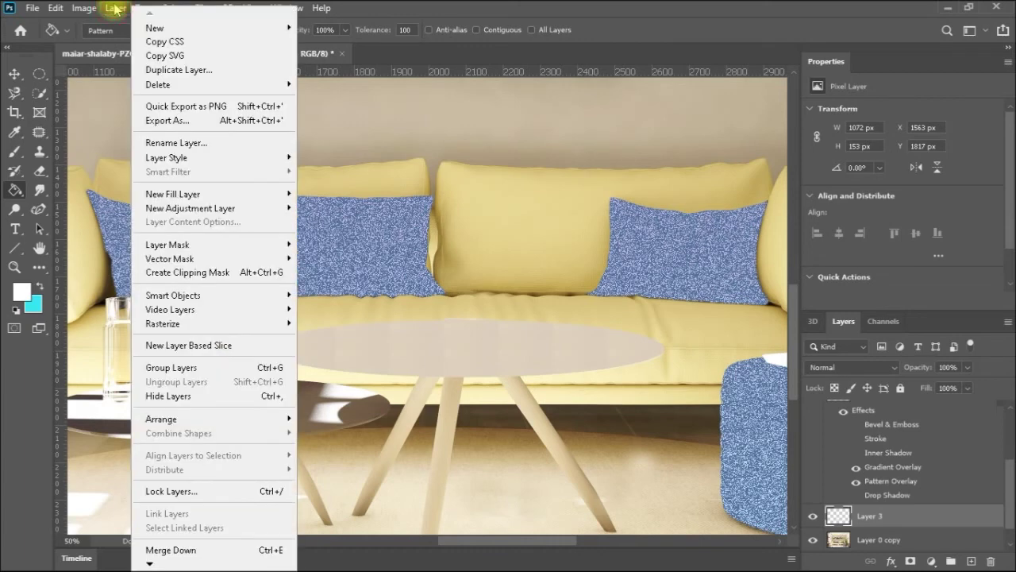
mouse_move(222, 165)
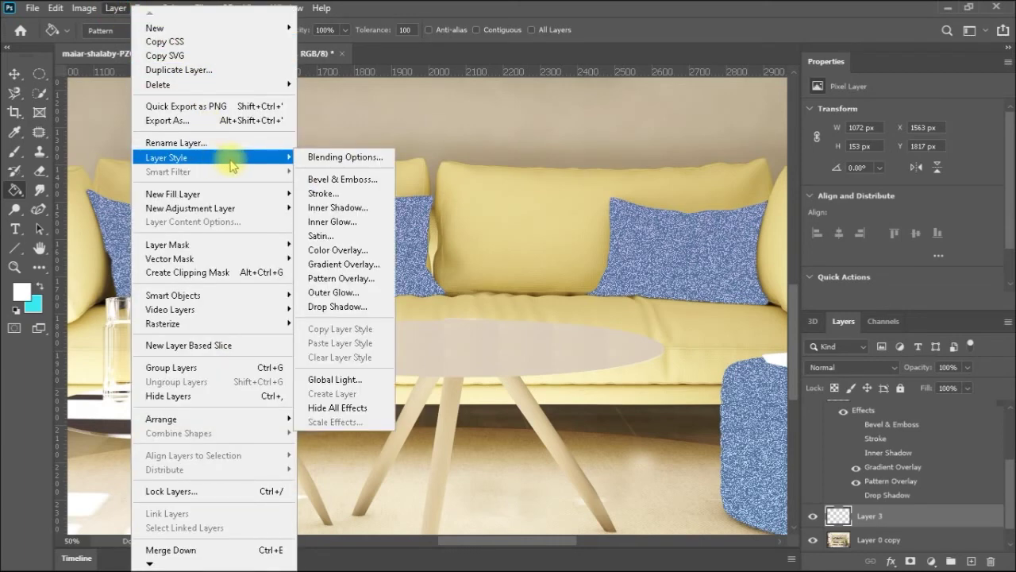
left_click(329, 181)
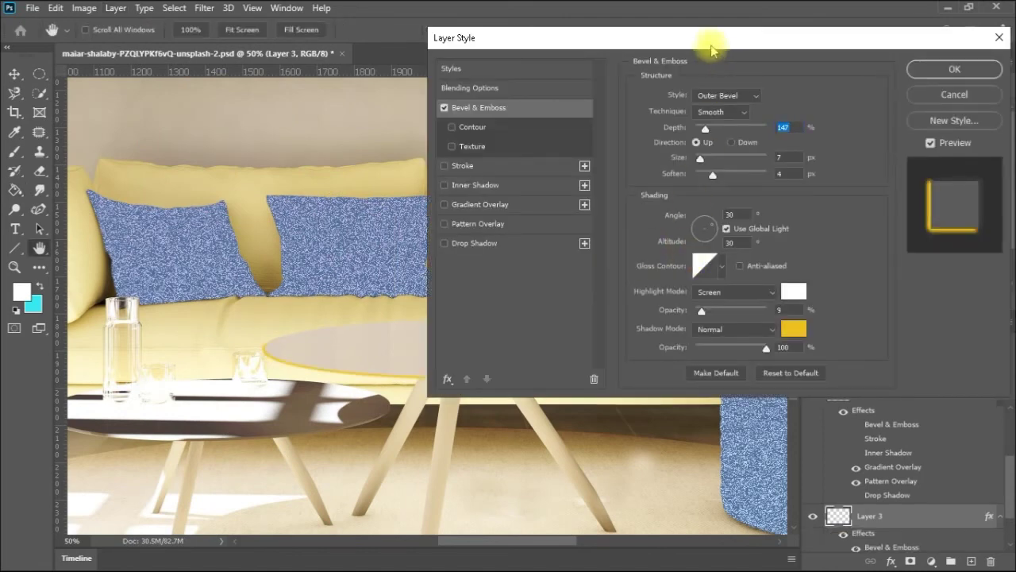
left_click_drag(768, 40, 872, 38)
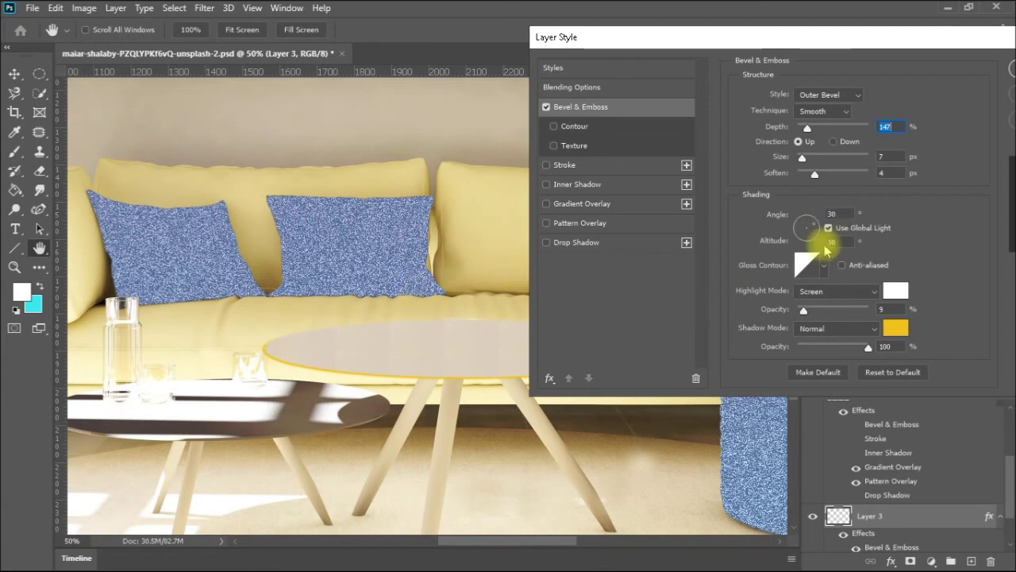
key("BackSpace")
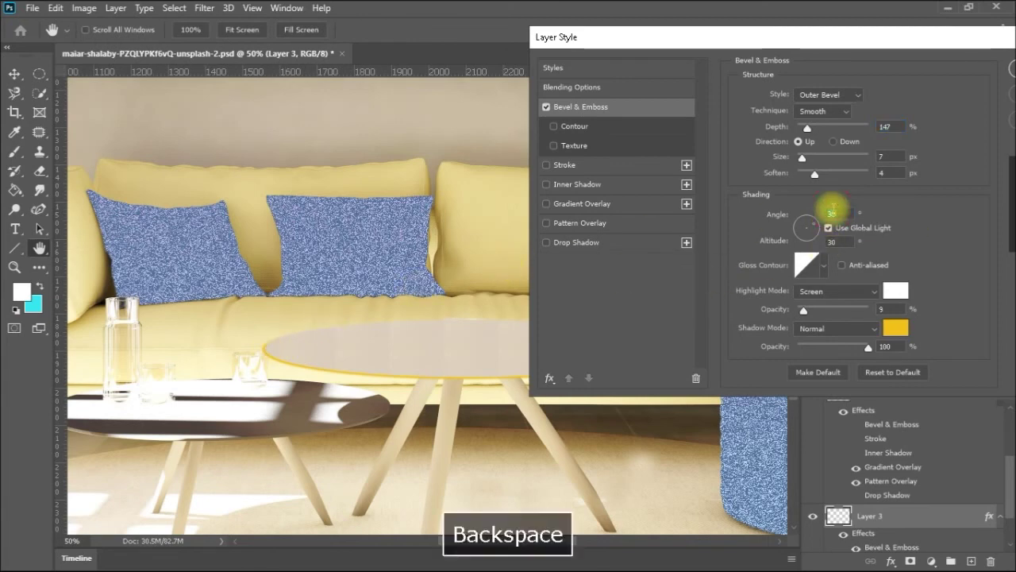
type("90")
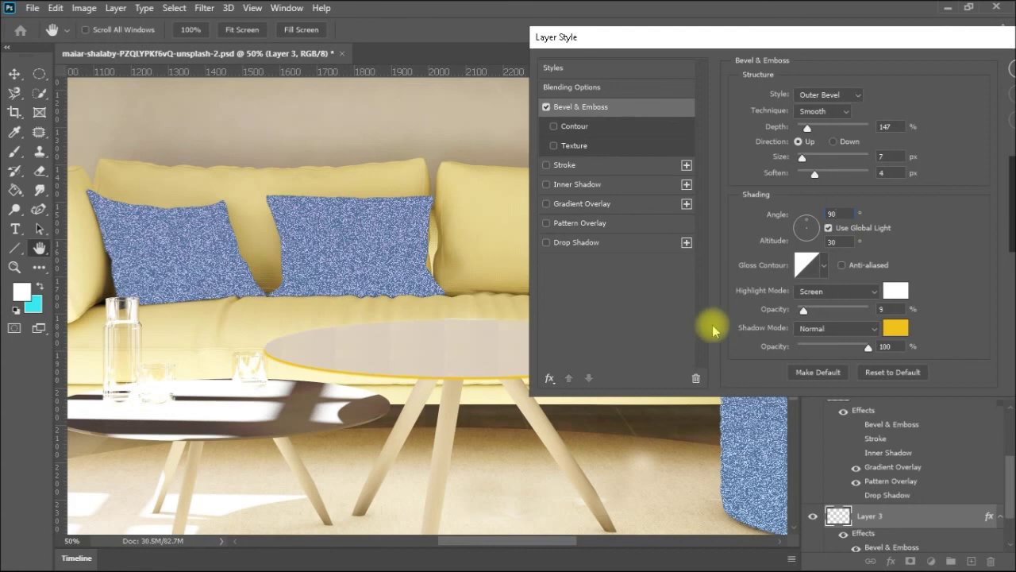
left_click_drag(896, 46, 775, 71)
left_click(926, 95)
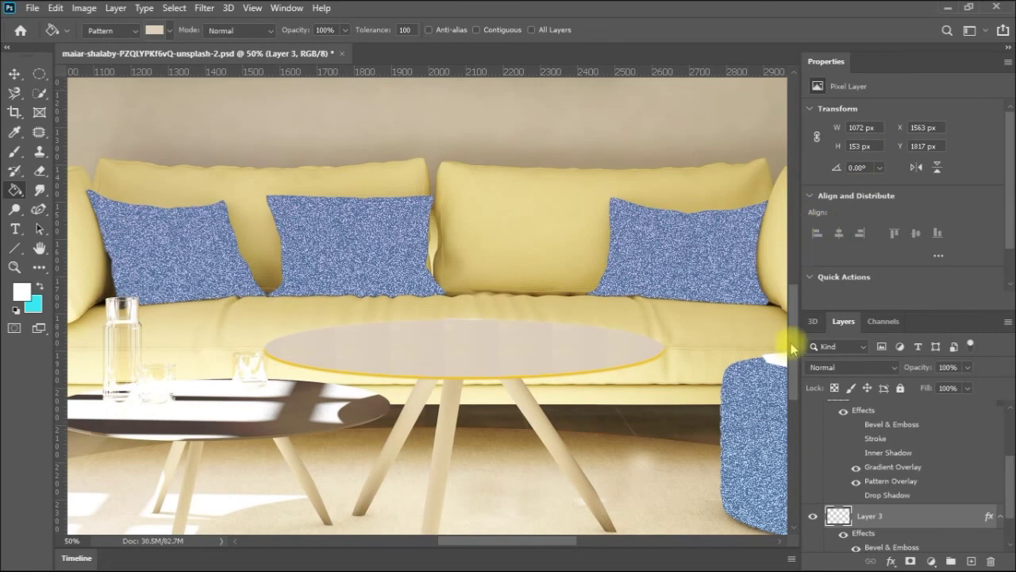
left_click_drag(792, 335, 792, 381)
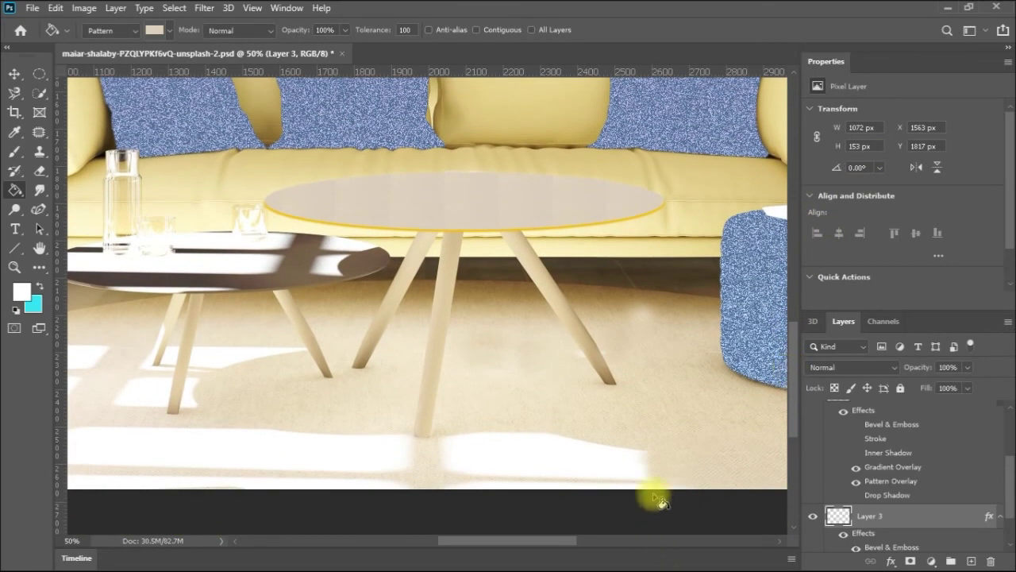